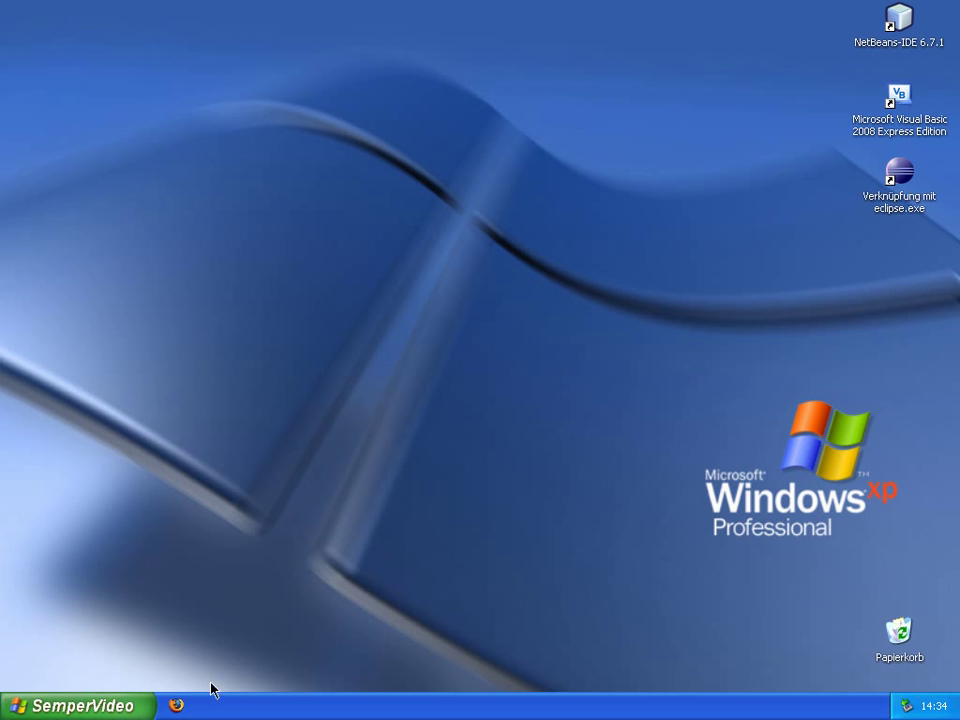
# Step: Open Firefox, search the web for wc3styler and open the Wc3C.net result
pyautogui.click(177, 705)
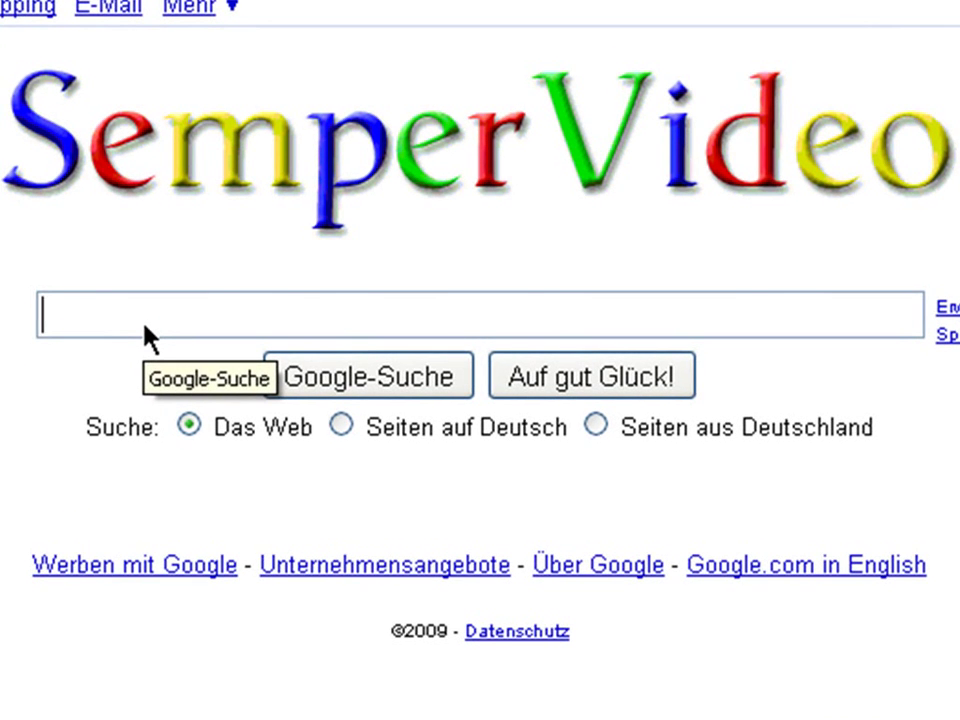
pyautogui.write('wc3styler')
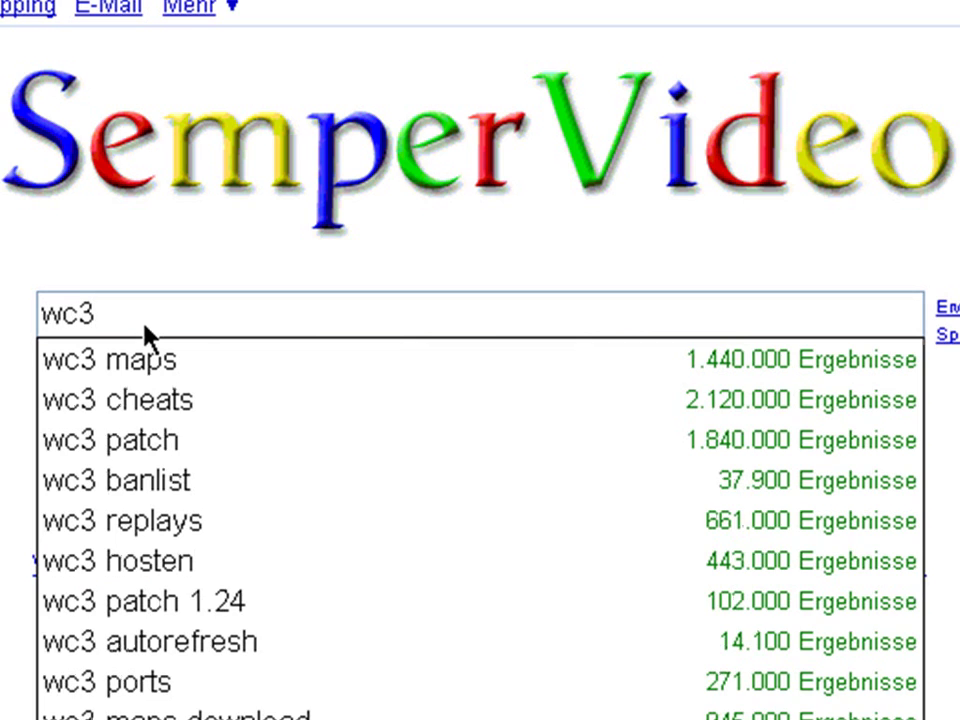
pyautogui.press('Return')
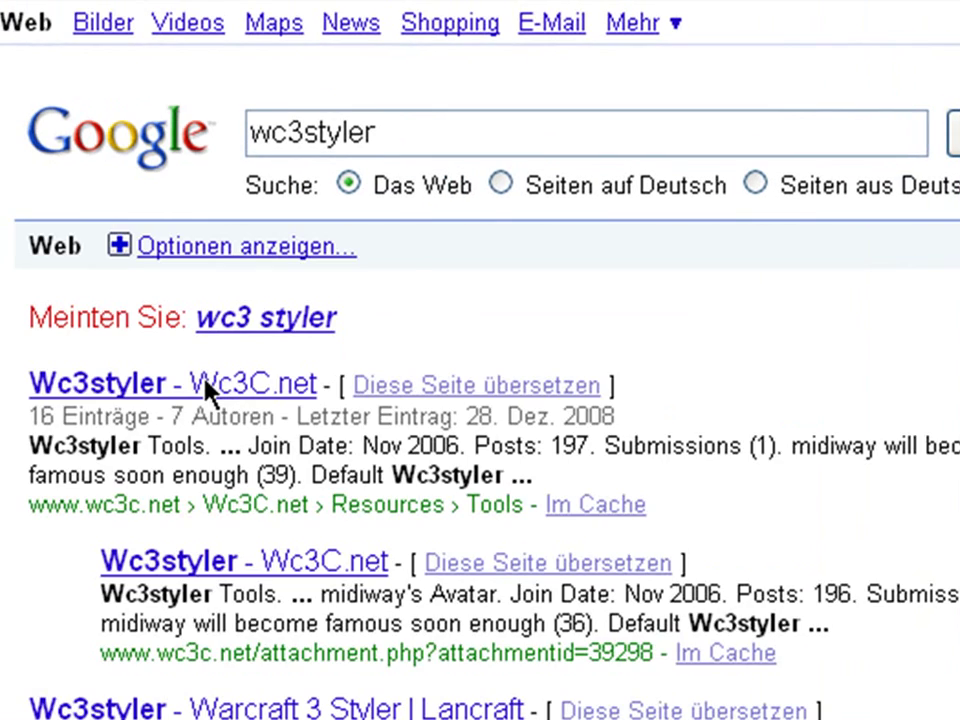
pyautogui.click(208, 389)
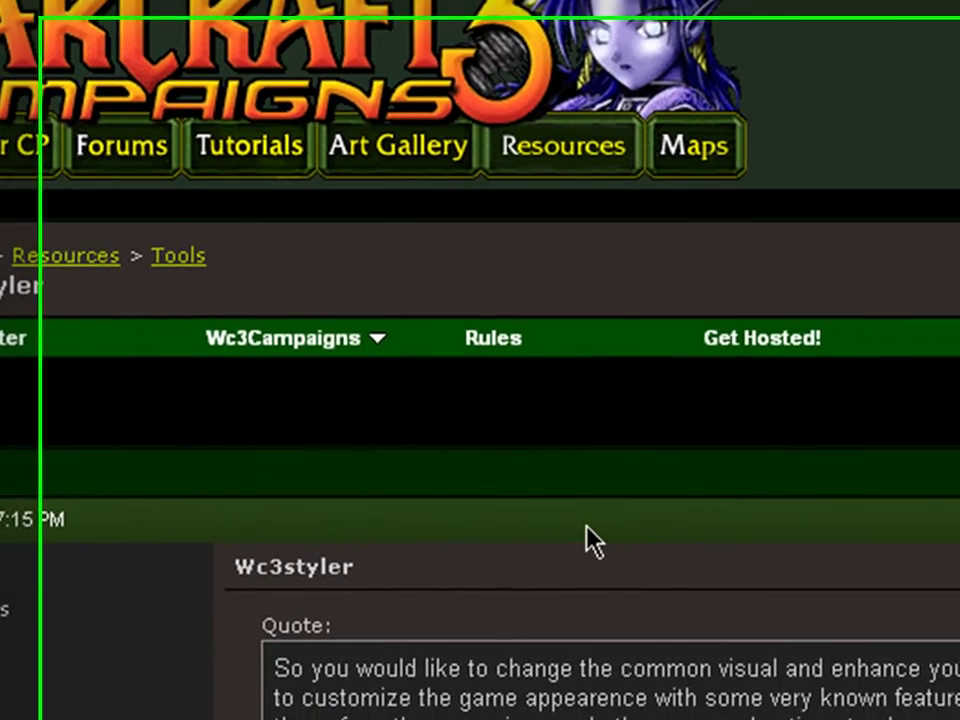
# Step: Download Wc3styler.zip through the download link on the tool's page, and clear the finished download list
pyautogui.scroll(-5, 589, 540)
pyautogui.click(540, 472)
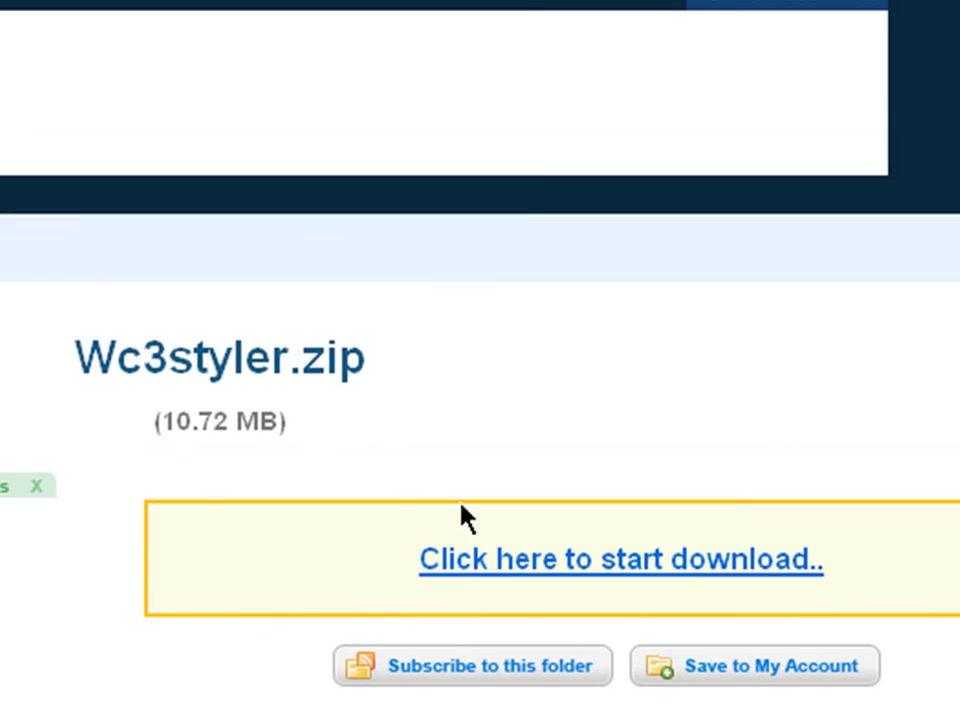
pyautogui.click(466, 552)
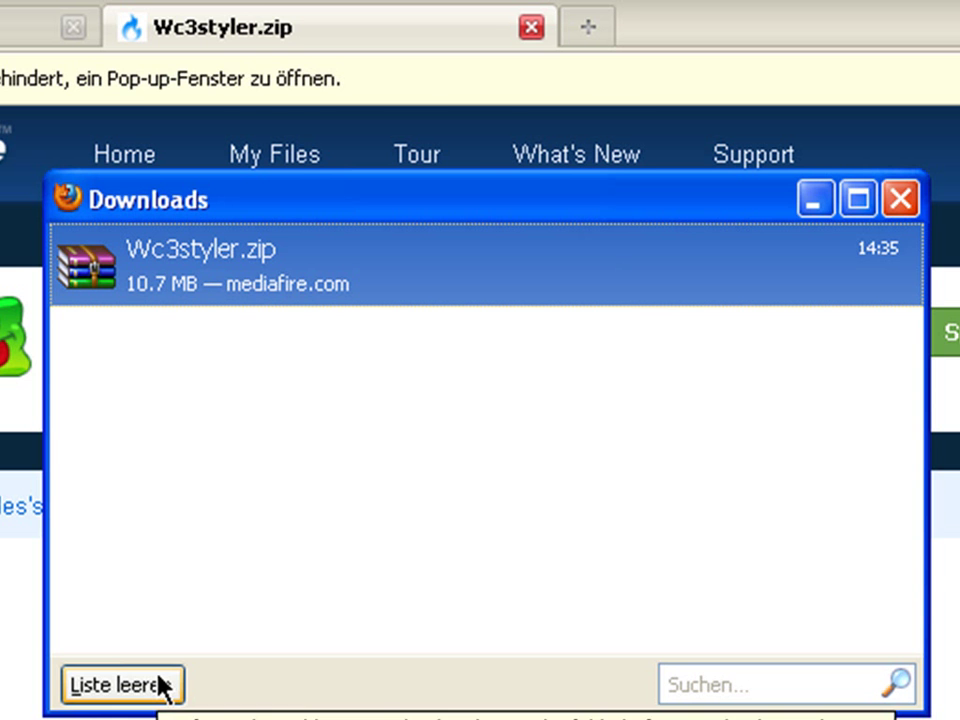
pyautogui.click(160, 686)
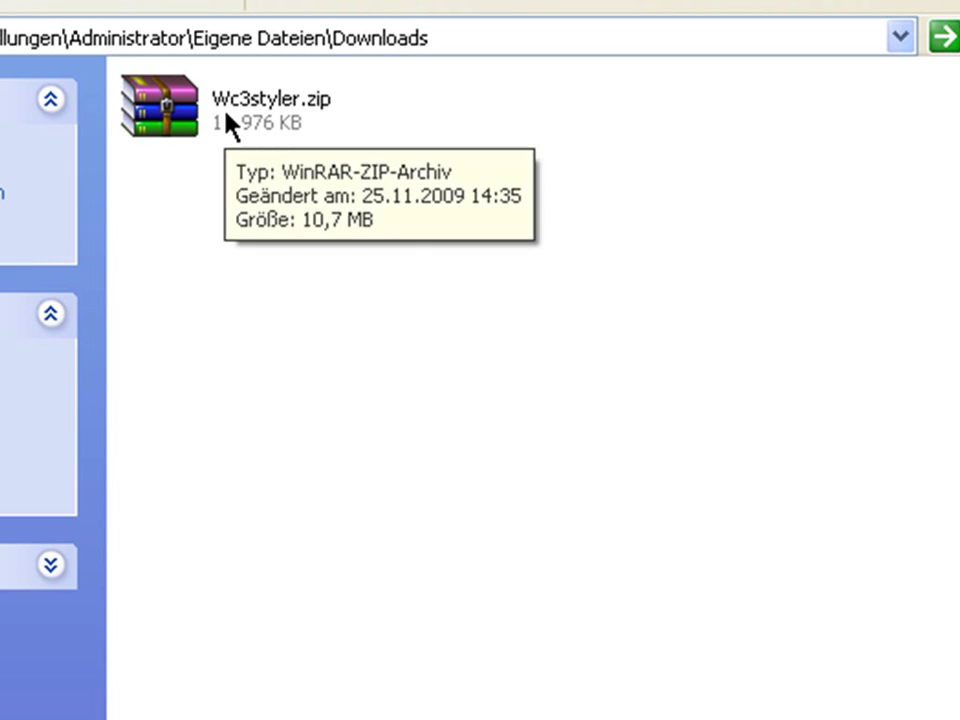
# Step: Extract Wc3styler.zip in the Downloads folder into a Wc3styler folder
pyautogui.click(225, 122)
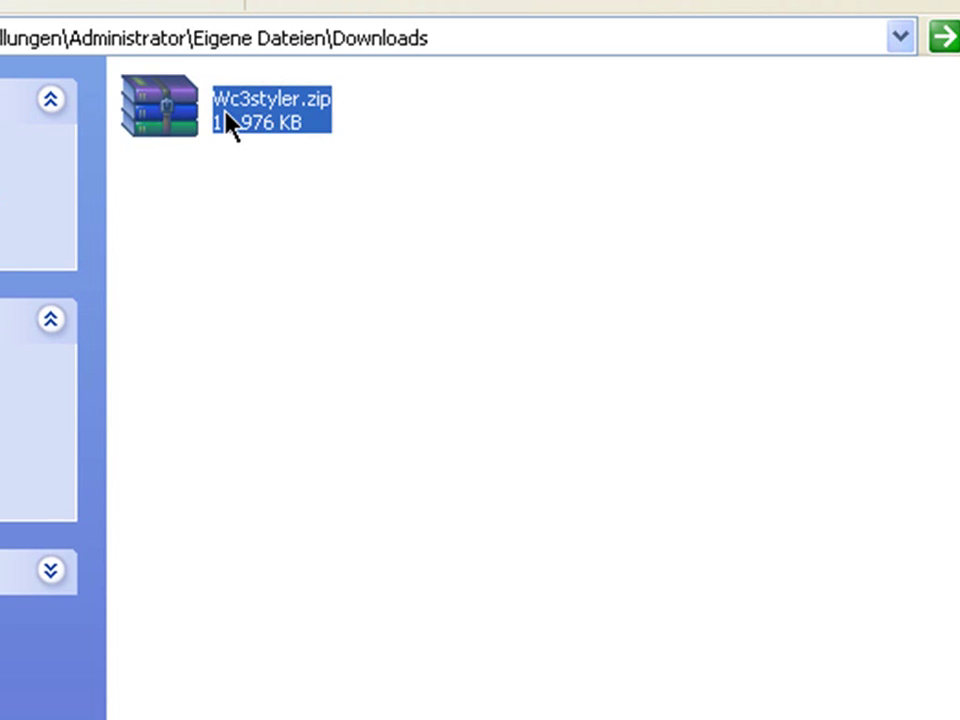
pyautogui.rightClick(225, 120)
pyautogui.click(288, 255)
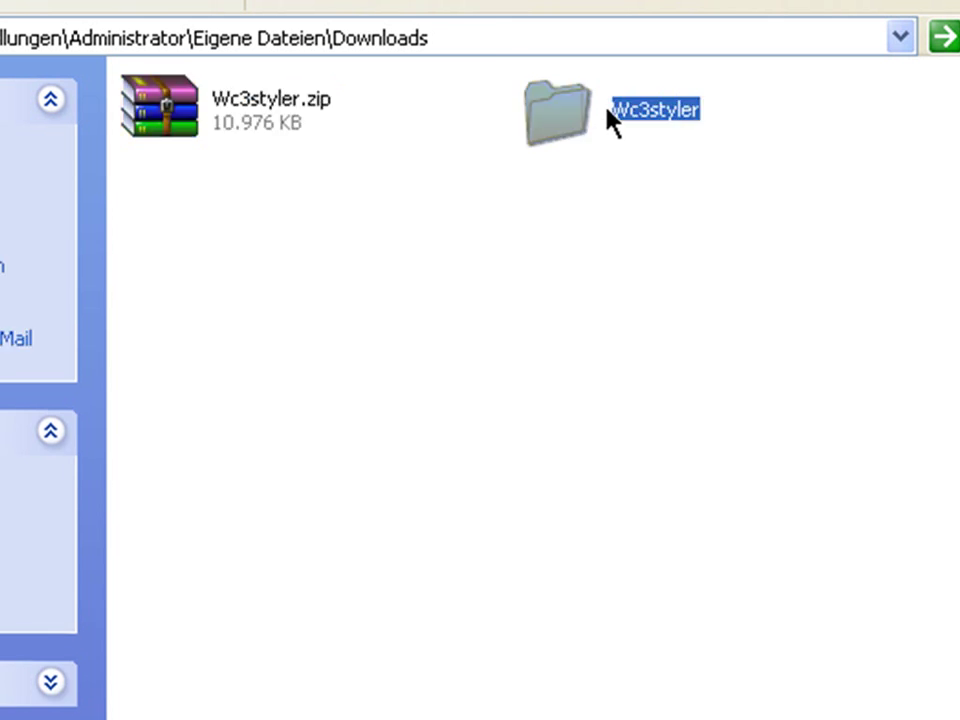
# Step: Open the nested Wc3styler folder and launch Wc3styler.exe
pyautogui.doubleClick(608, 106)
pyautogui.click(252, 118)
pyautogui.doubleClick(252, 118)
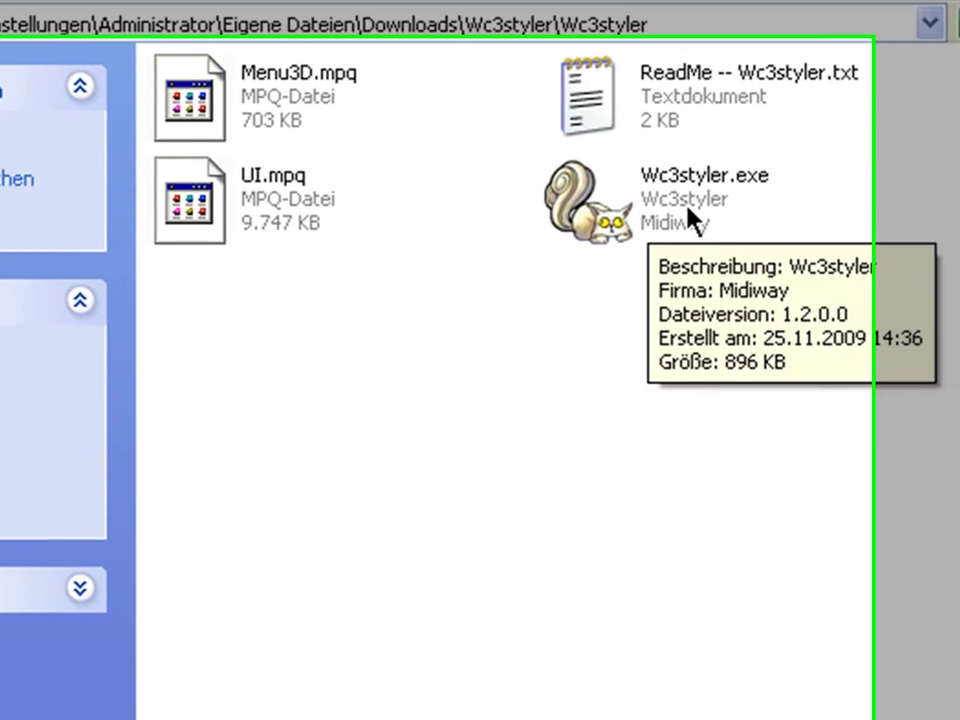
pyautogui.doubleClick(650, 225)
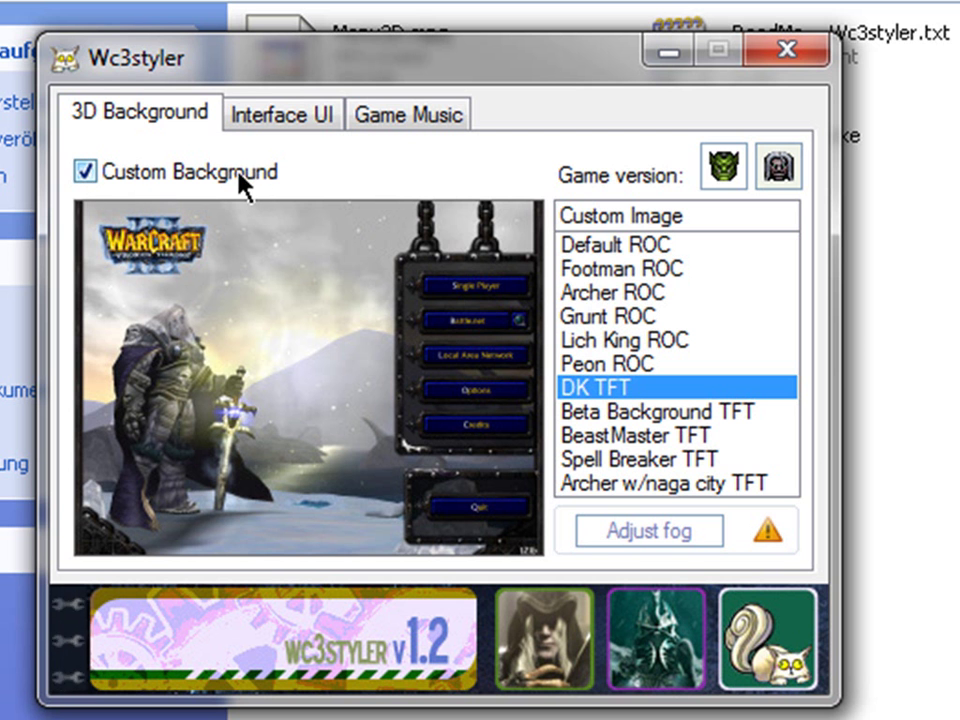
# Step: Preview the 3D background presets from Default ROC to Archer w/naga city TFT, and reselect DK TFT
pyautogui.click(586, 249)
pyautogui.click(595, 275)
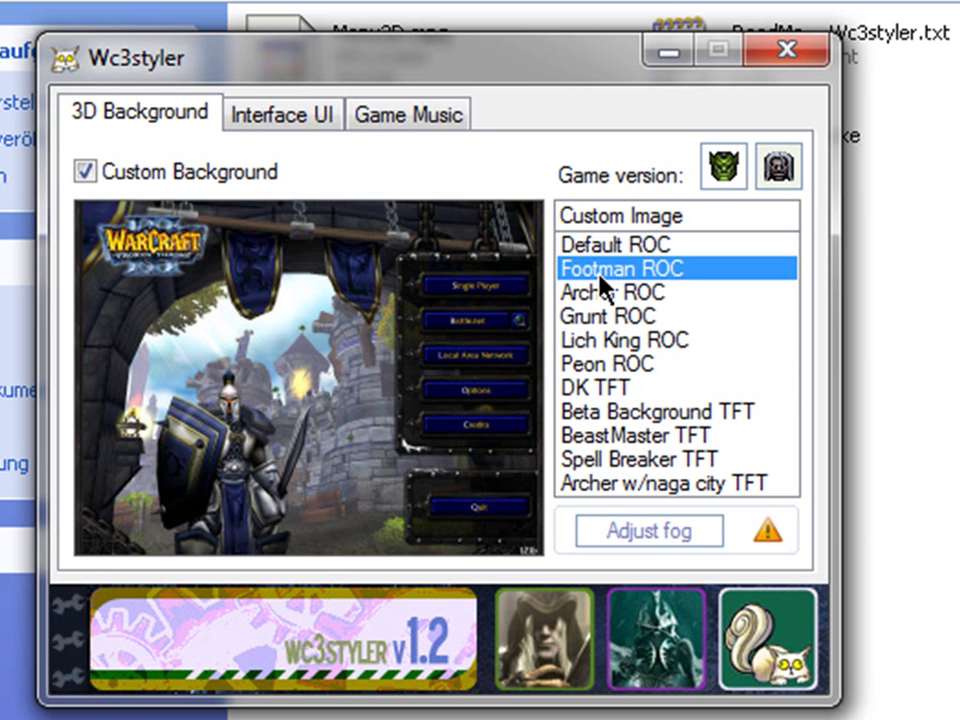
pyautogui.click(640, 293)
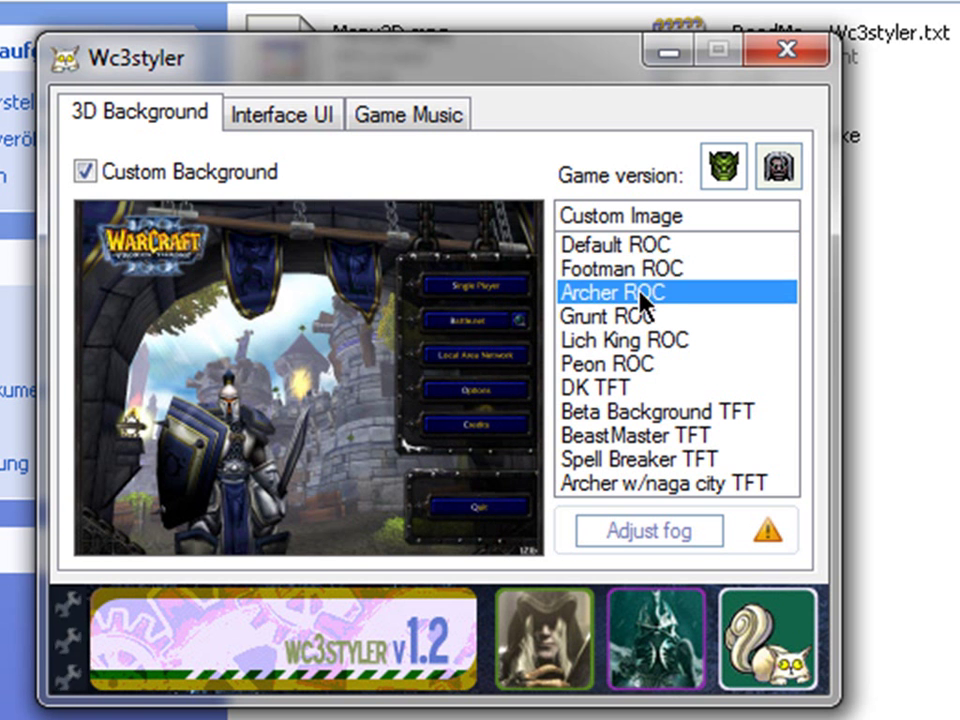
pyautogui.click(634, 316)
pyautogui.click(632, 340)
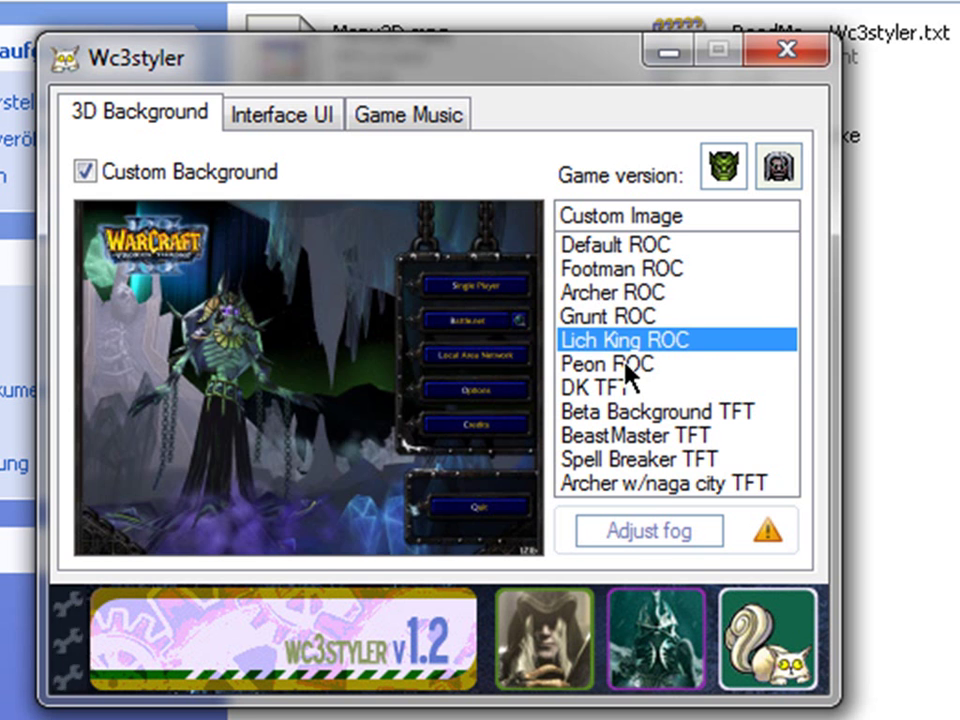
pyautogui.press('End')
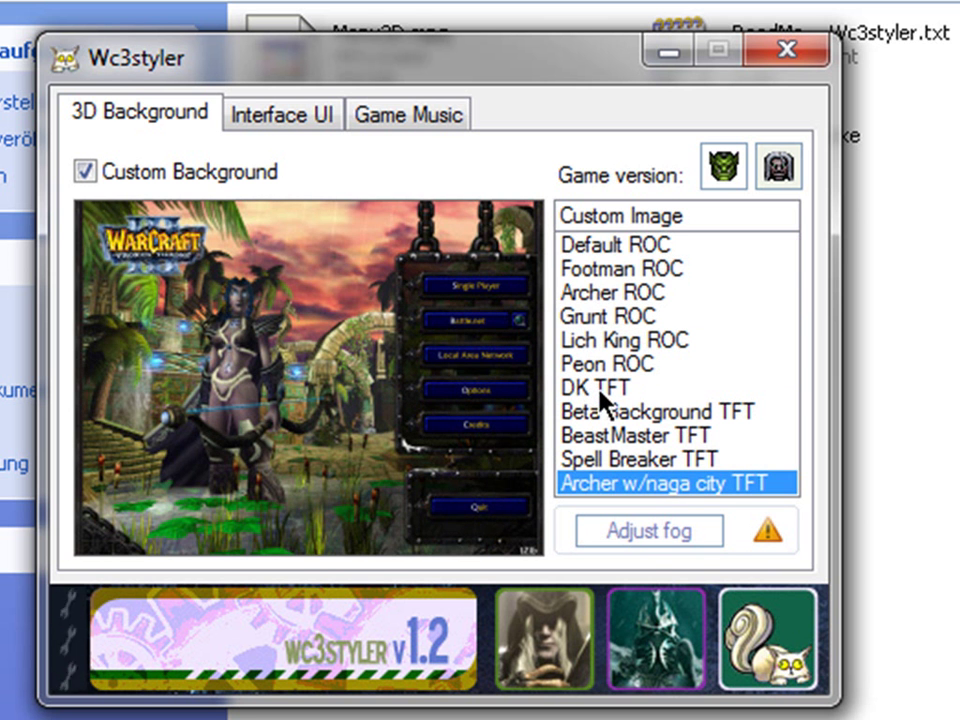
pyautogui.click(599, 392)
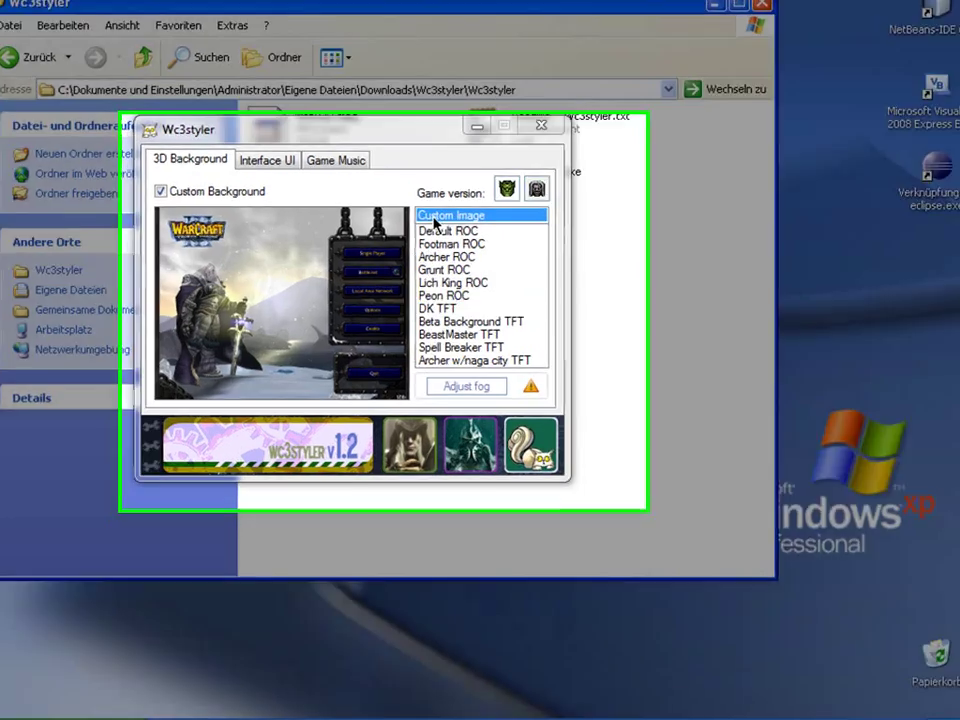
# Step: Choose Custom Image as the main menu background and load Qualle.jpg from the sample pictures
pyautogui.click(467, 214)
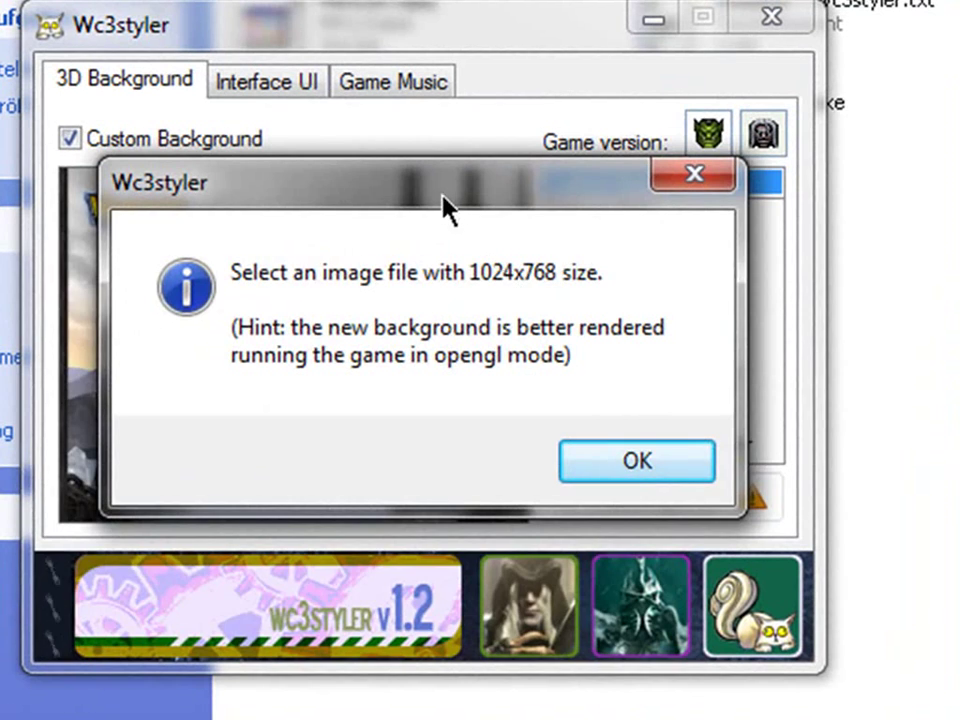
pyautogui.moveTo(440, 196); pyautogui.dragTo(367, 310)
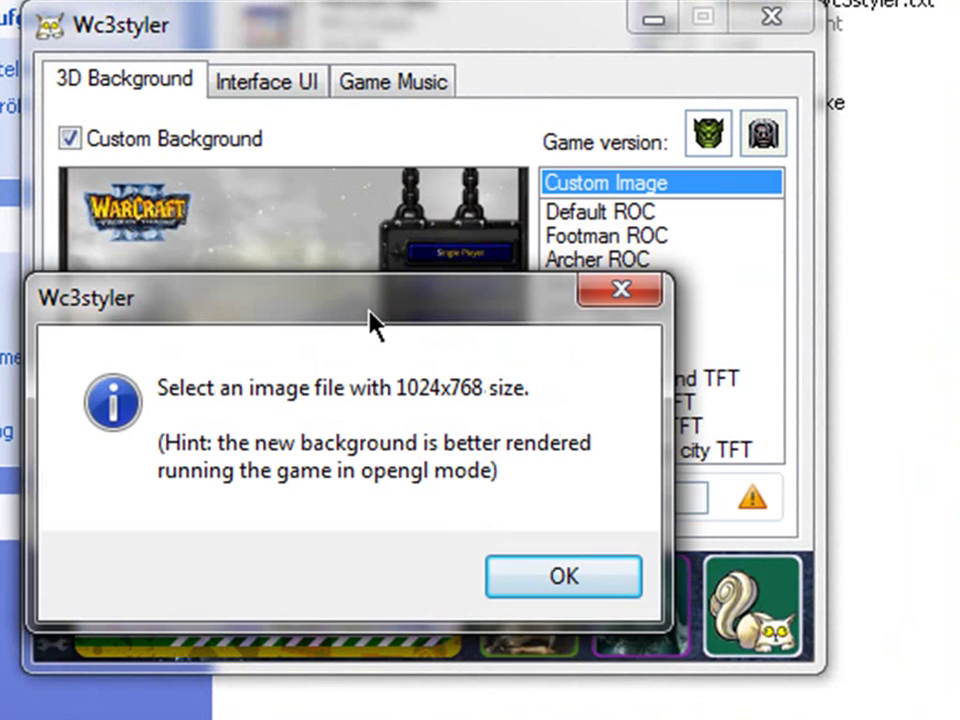
pyautogui.click(522, 583)
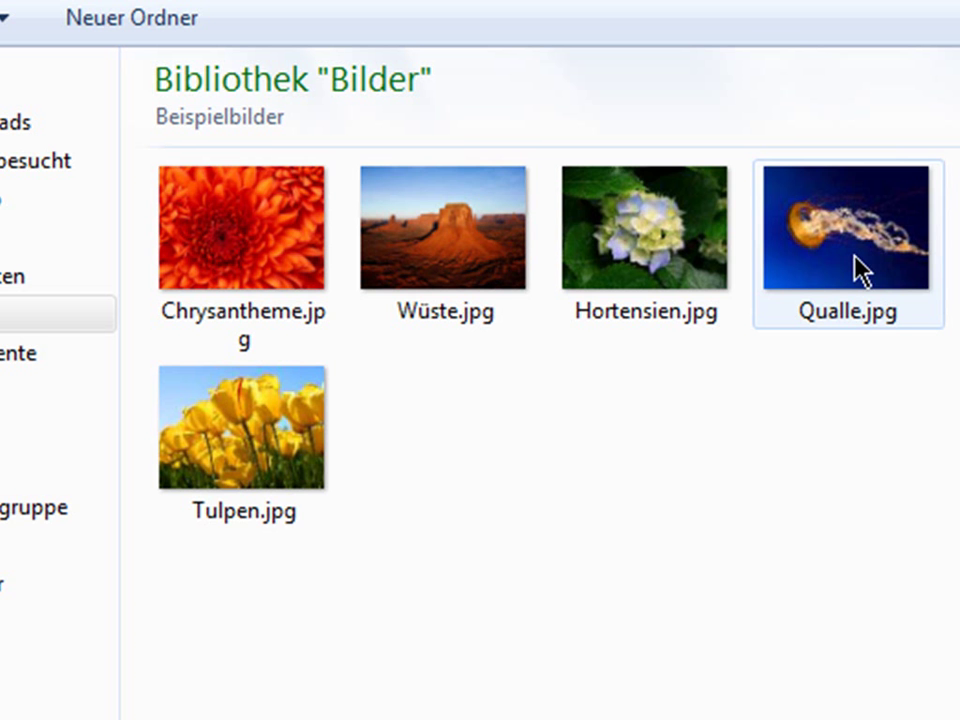
pyautogui.moveTo(857, 268)
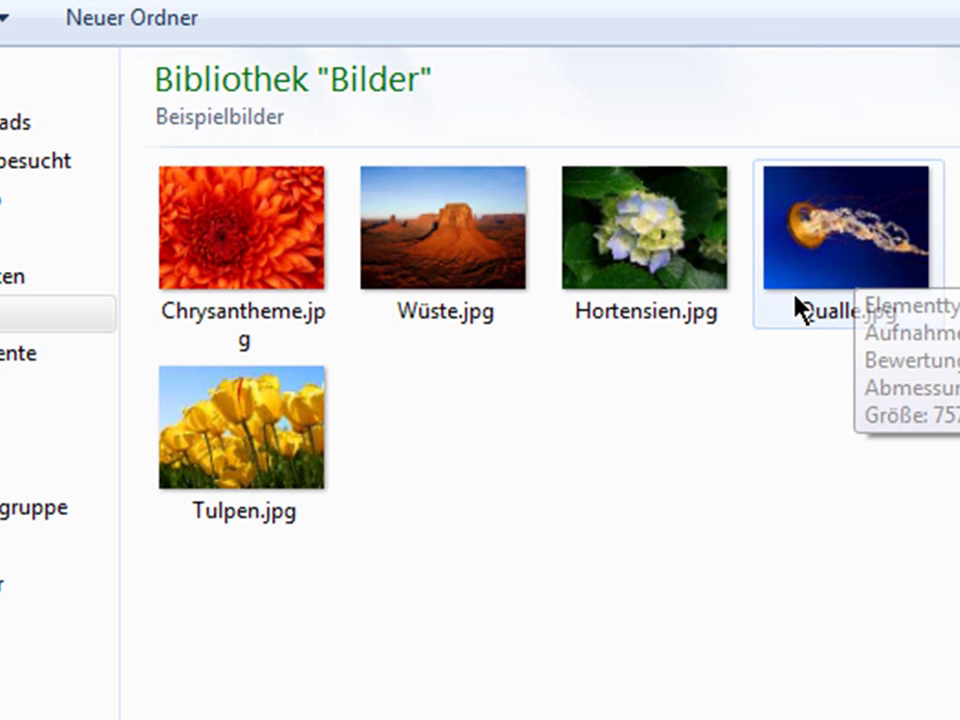
pyautogui.click(857, 229)
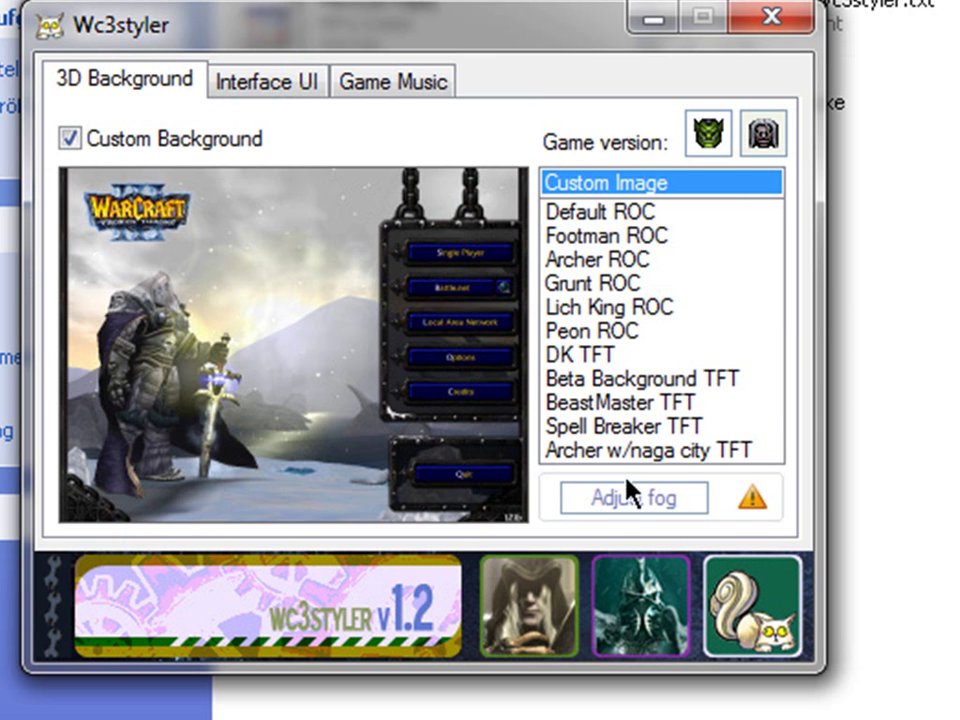
pyautogui.click(655, 190)
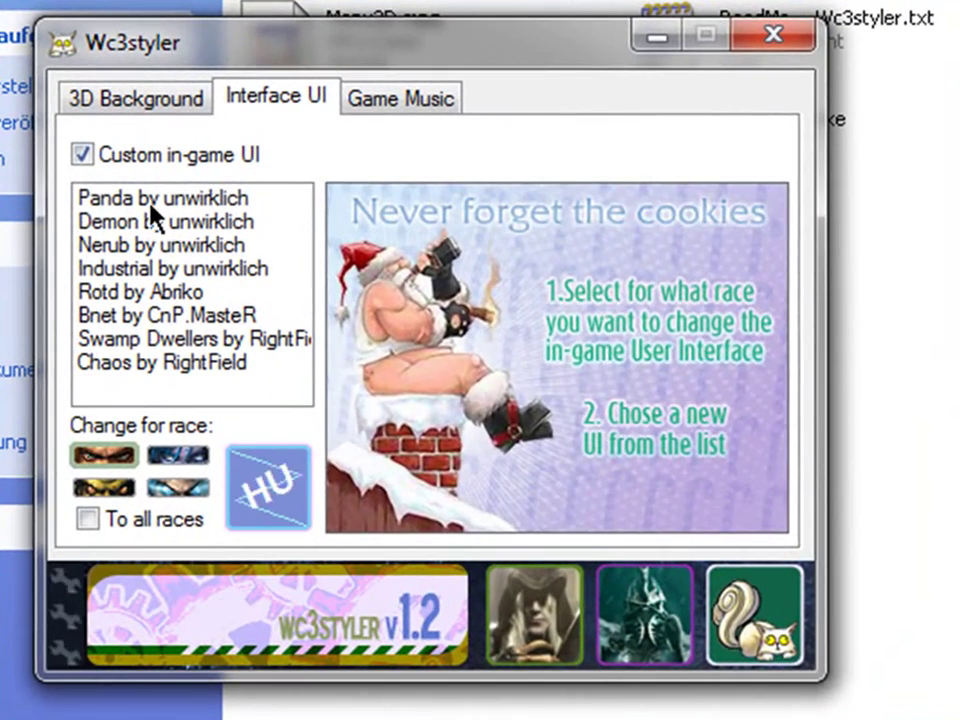
# Step: Preview the in-game interface skins from Panda to Swamp Dwellers, and select Chaos by RightField for the human race
pyautogui.click(151, 203)
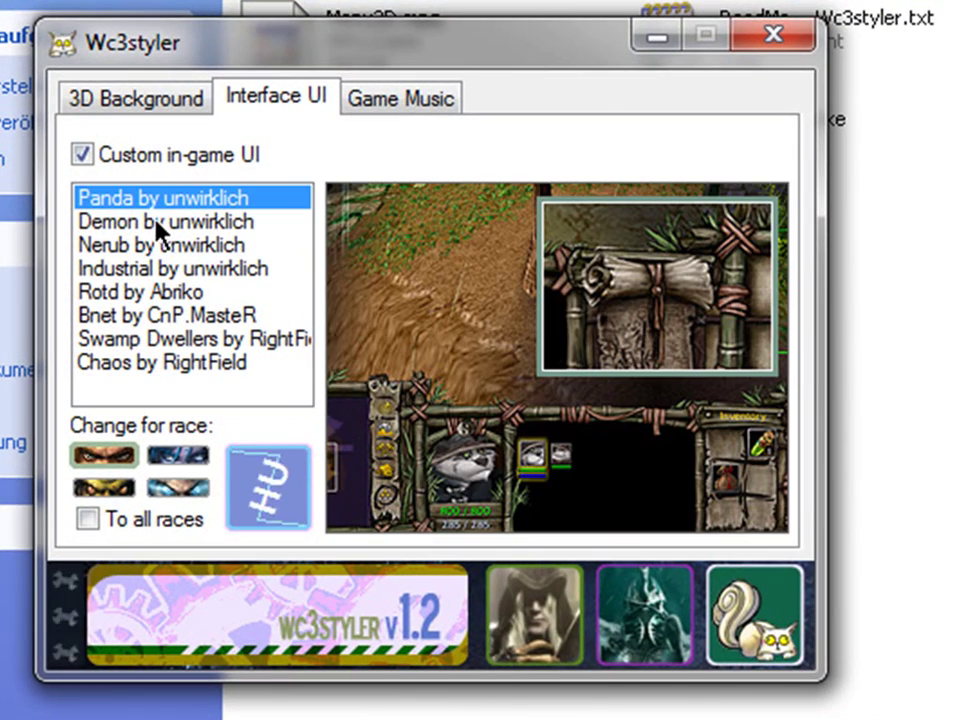
pyautogui.click(163, 223)
pyautogui.click(190, 246)
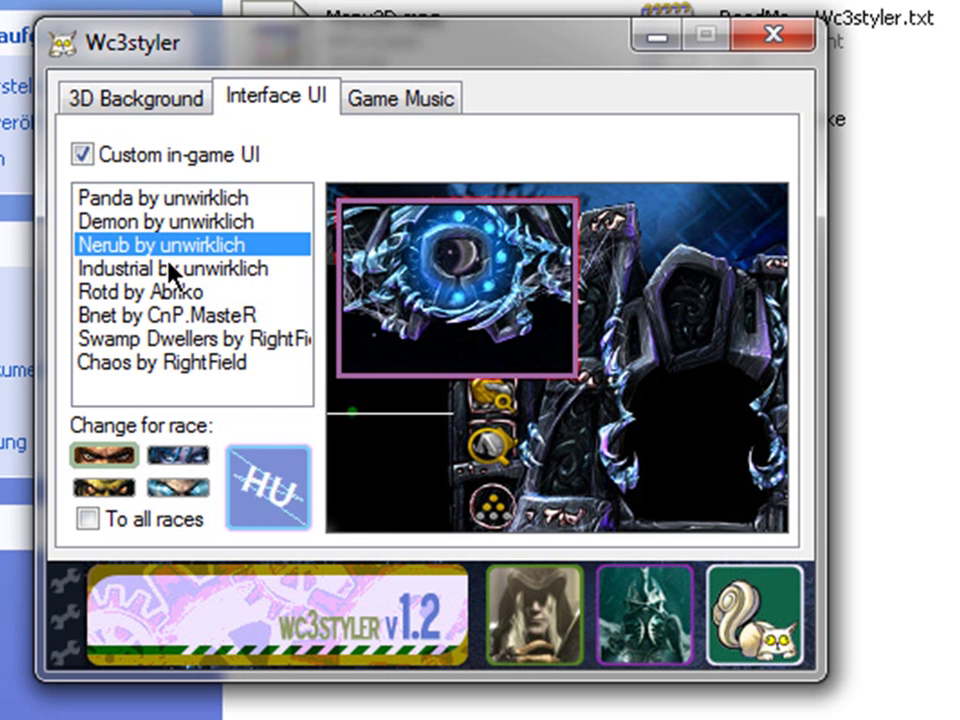
pyautogui.click(168, 266)
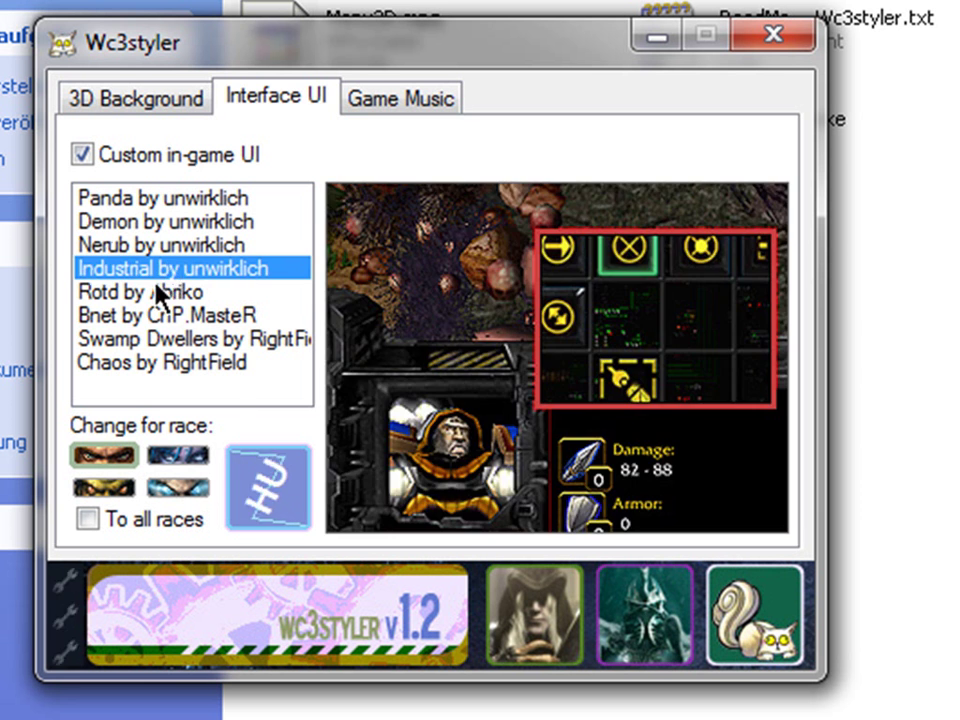
pyautogui.click(157, 289)
pyautogui.click(165, 314)
pyautogui.click(166, 340)
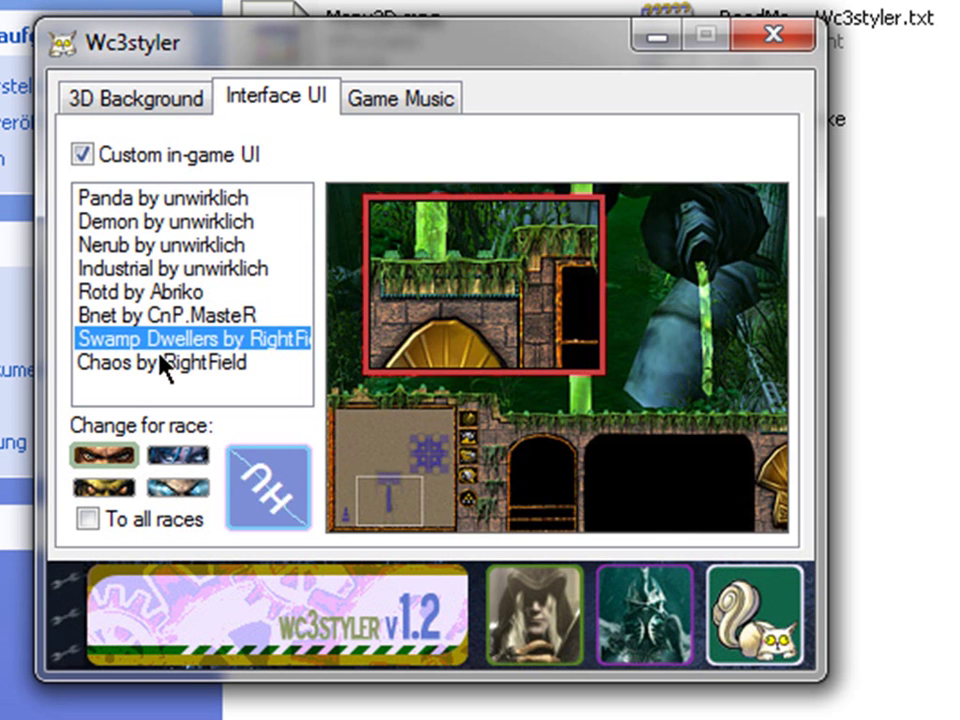
pyautogui.click(160, 360)
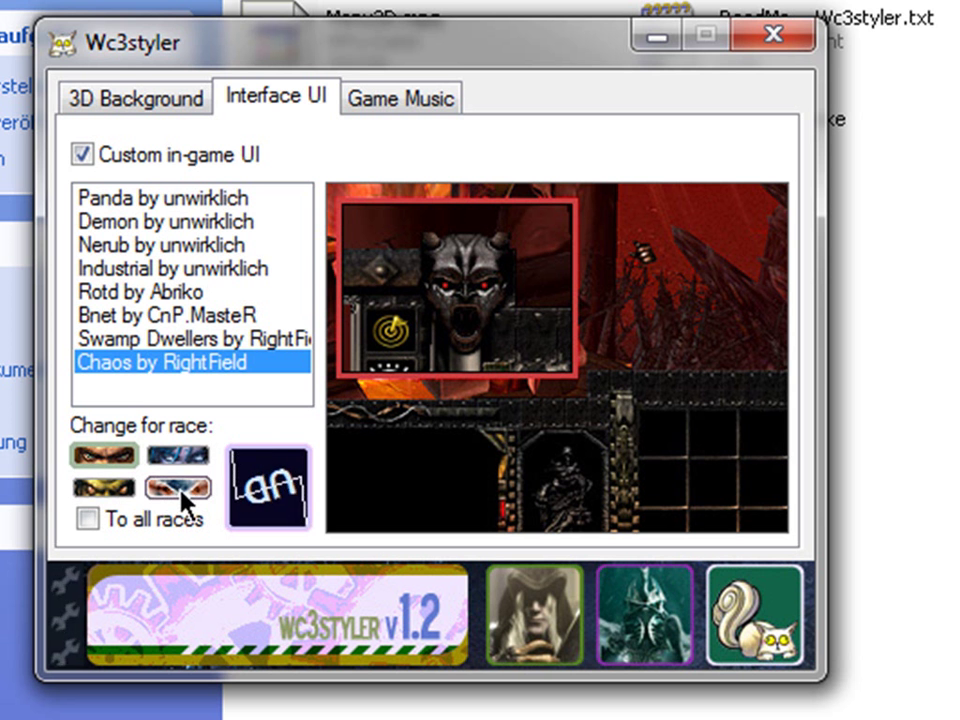
# Step: Check the game music options, and turn off the custom 3D background
pyautogui.click(401, 96)
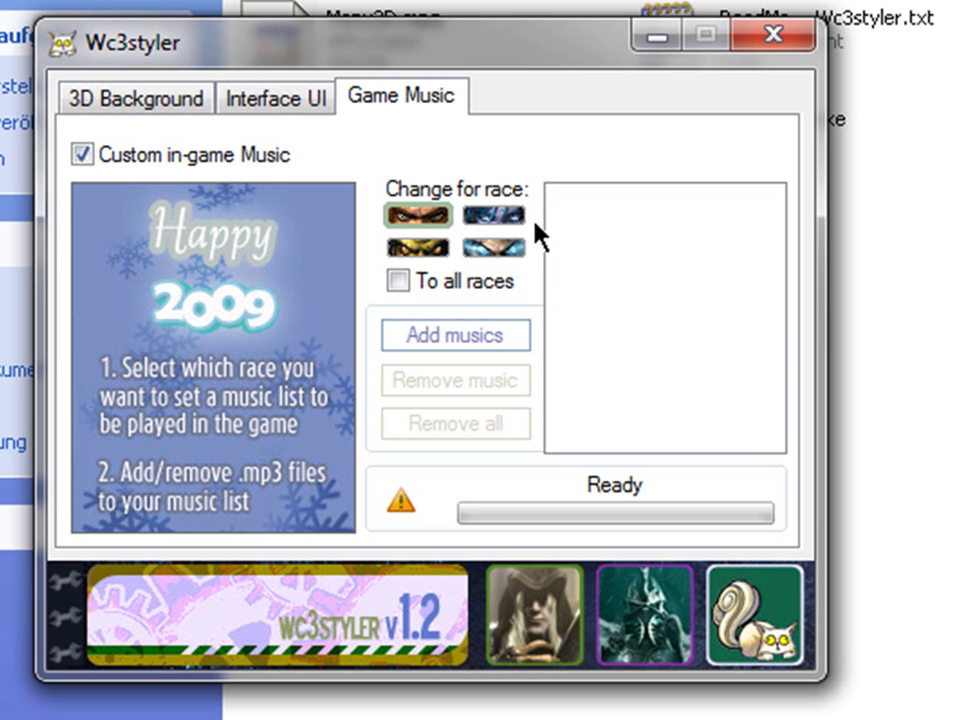
pyautogui.click(137, 97)
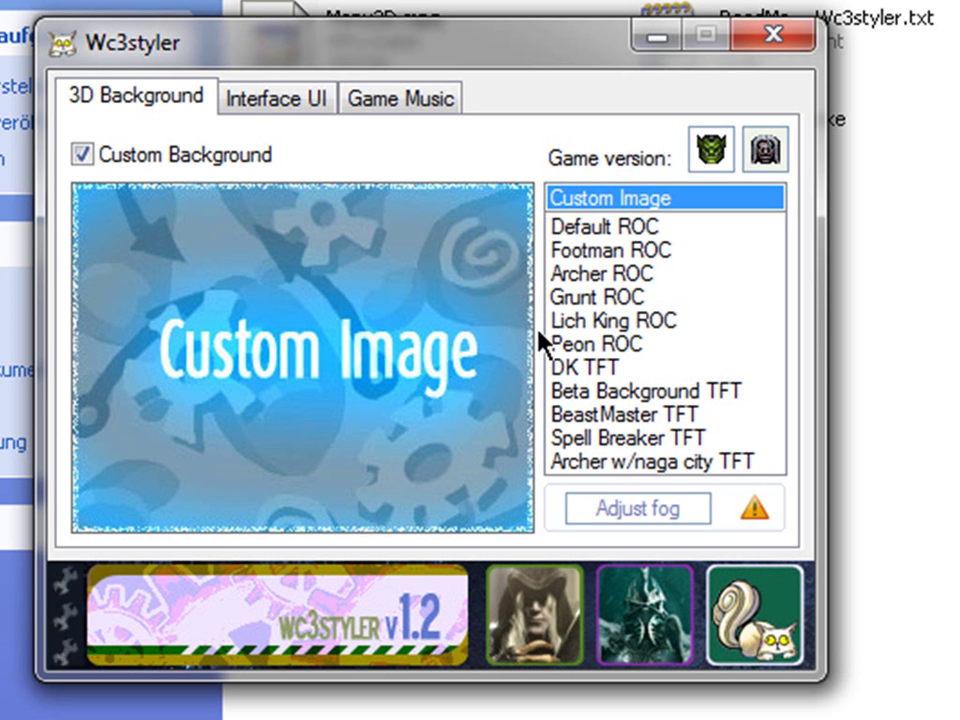
pyautogui.click(82, 155)
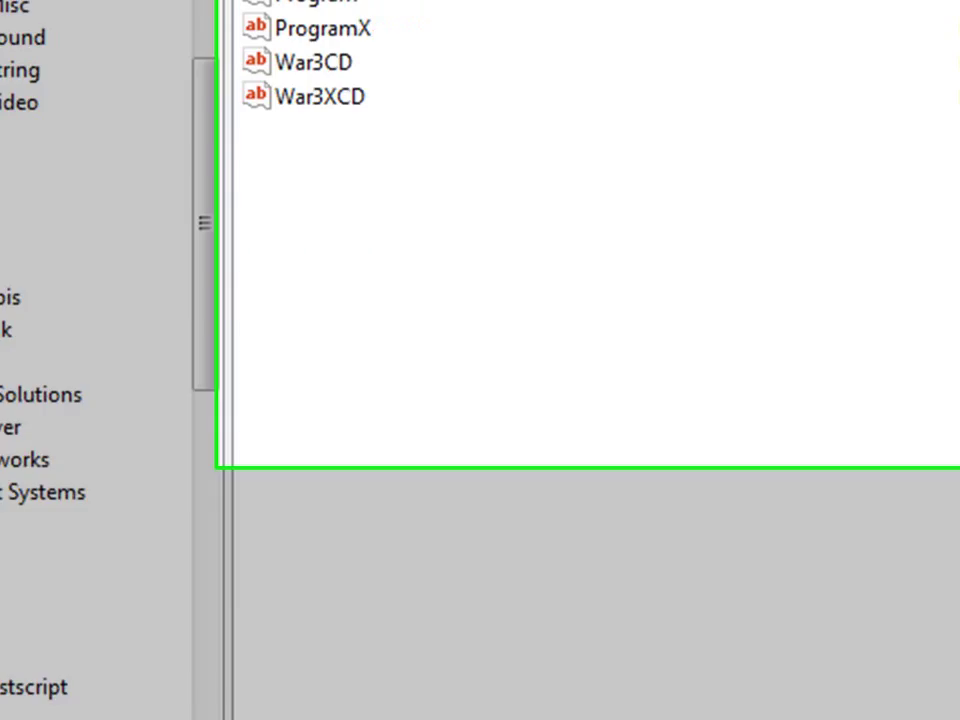
# Step: In the Registry Editor, set the Warcraft III key's Allow Local Files value to 0
pyautogui.click(139, 100)
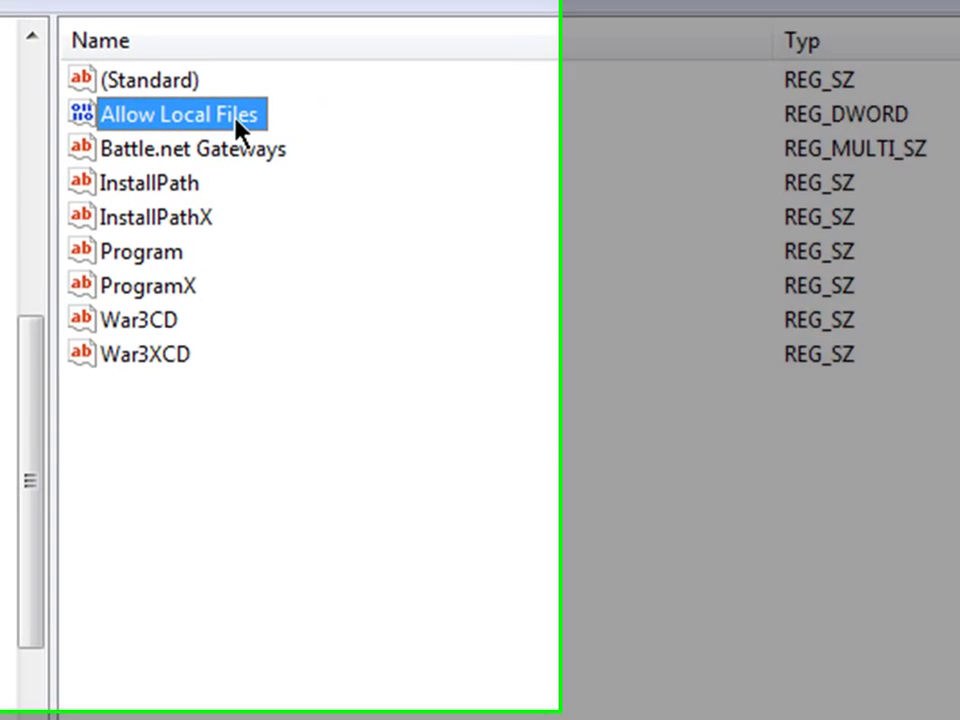
pyautogui.doubleClick(185, 115)
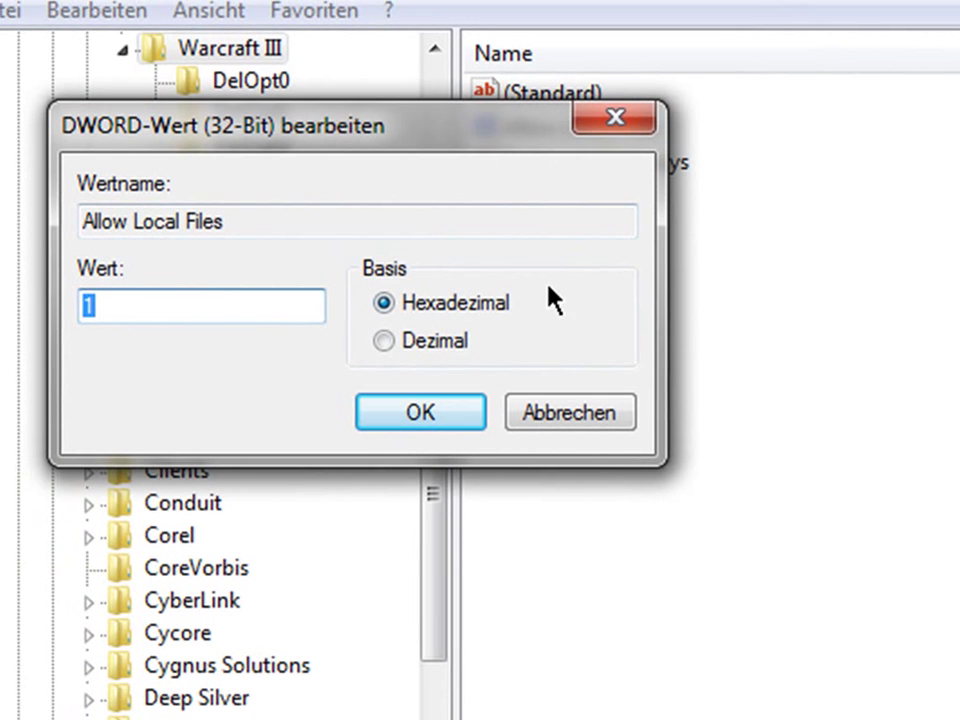
pyautogui.write('0')
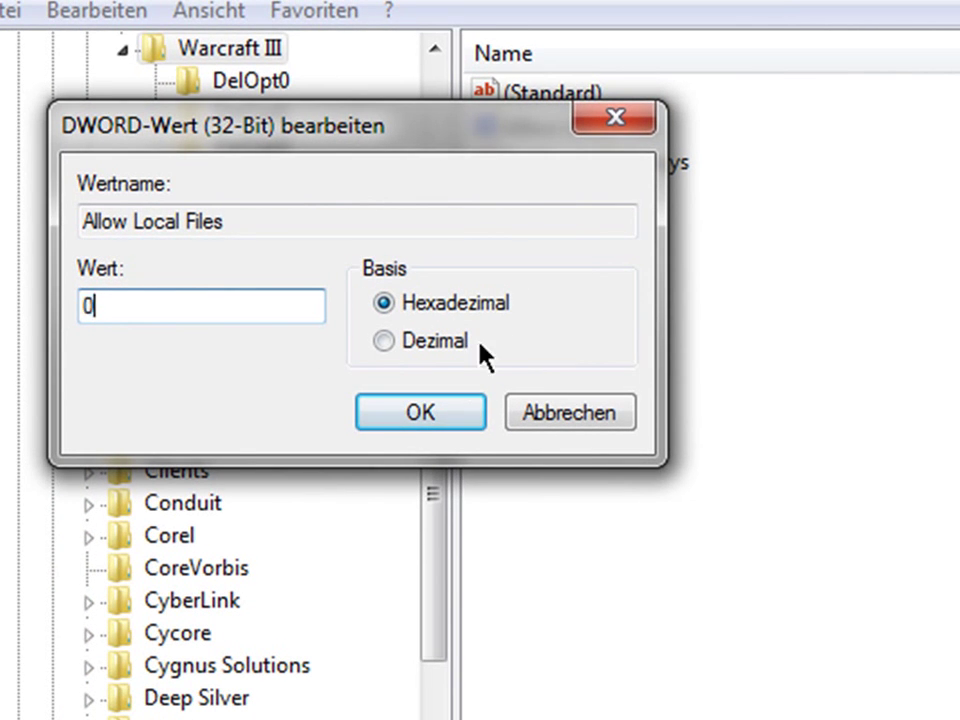
pyautogui.click(424, 409)
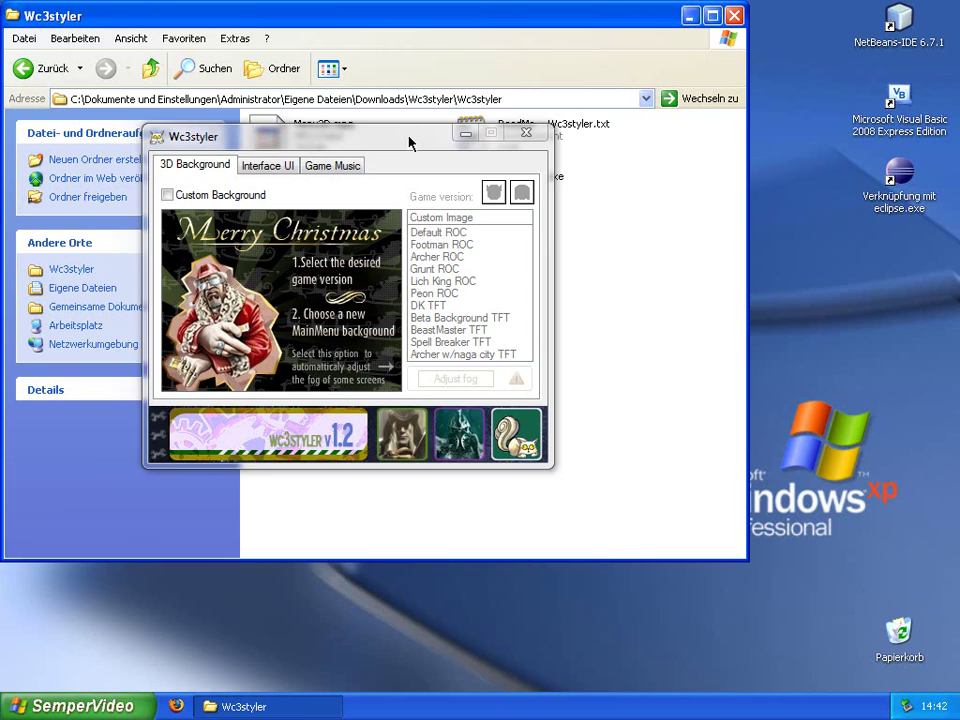
# Step: Move the Wc3styler window clear of the files listed in the folder behind it
pyautogui.moveTo(412, 148); pyautogui.dragTo(583, 229)
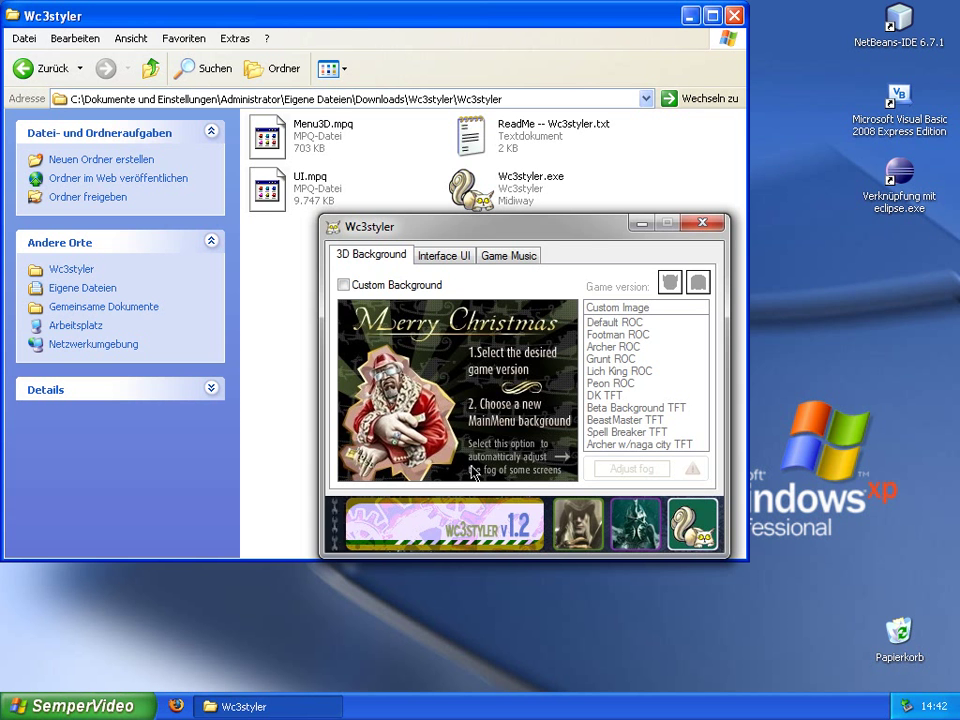